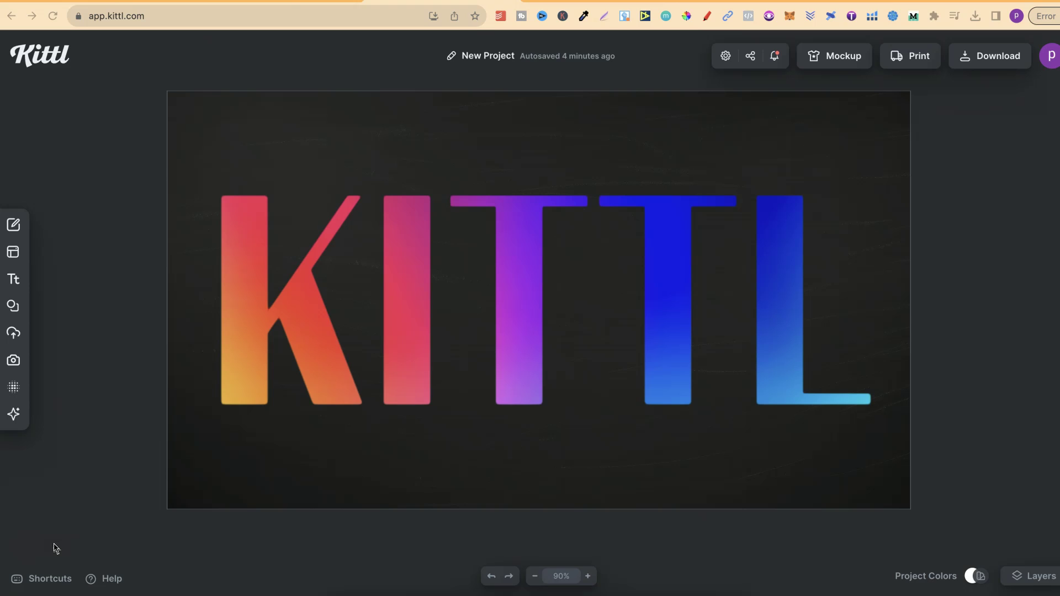
Open the 'How To Create Gradient Text Effect with Kittl' project and confirm its 1280 × 720 artboard size
click(423, 5)
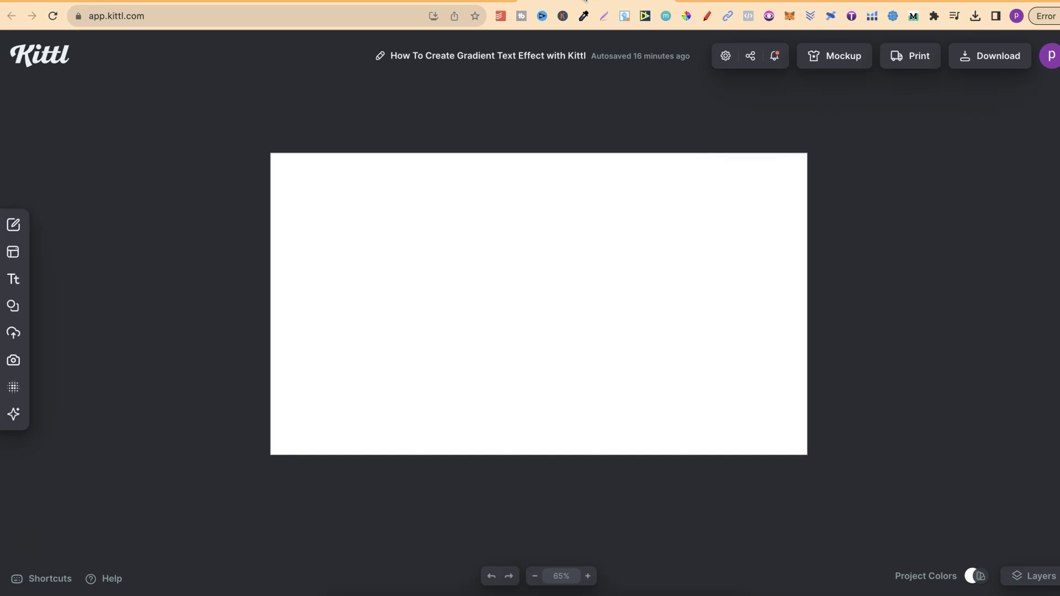
click(726, 55)
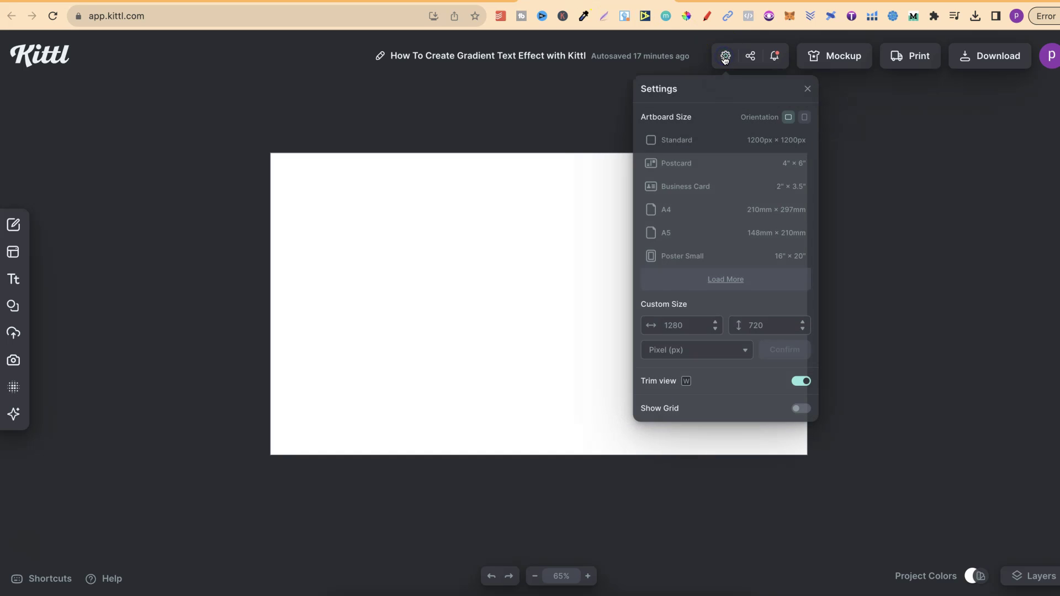
click(761, 330)
click(860, 316)
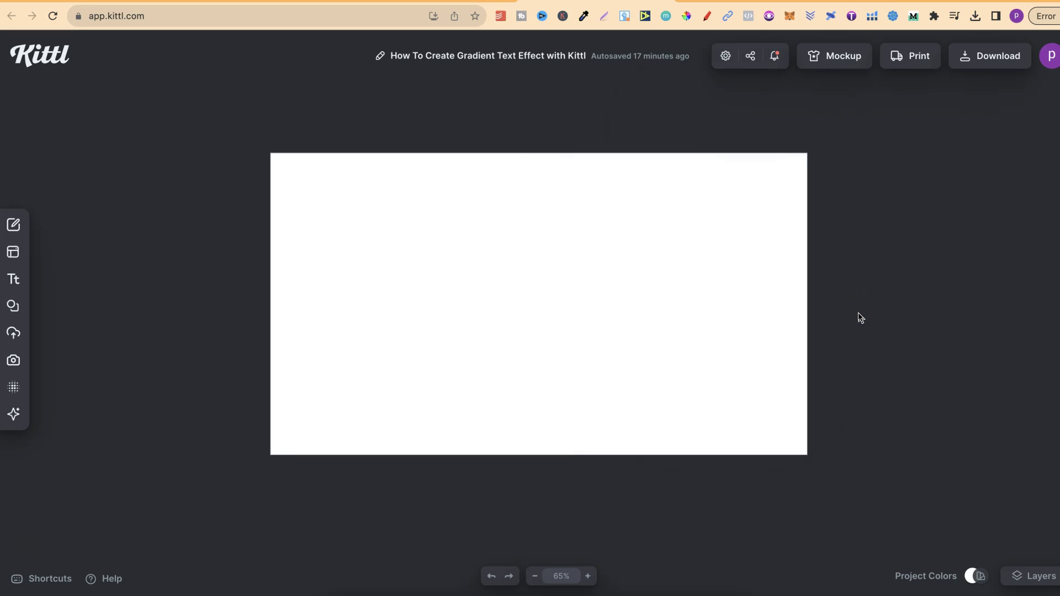
Add a Roboto 'KITTL' headline and enlarge it to size 464 across the artboard width
click(16, 281)
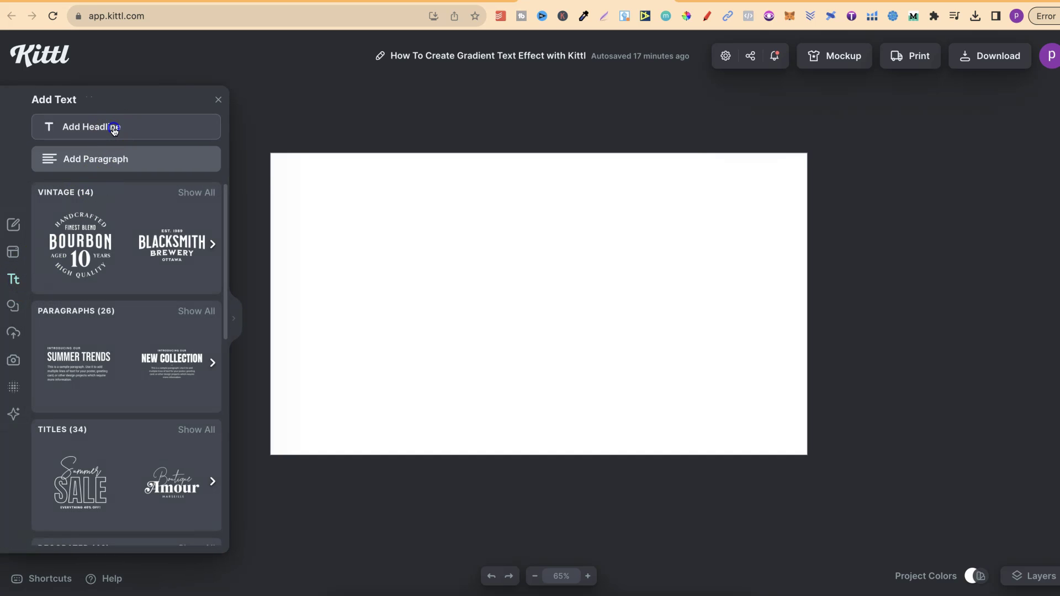
click(114, 128)
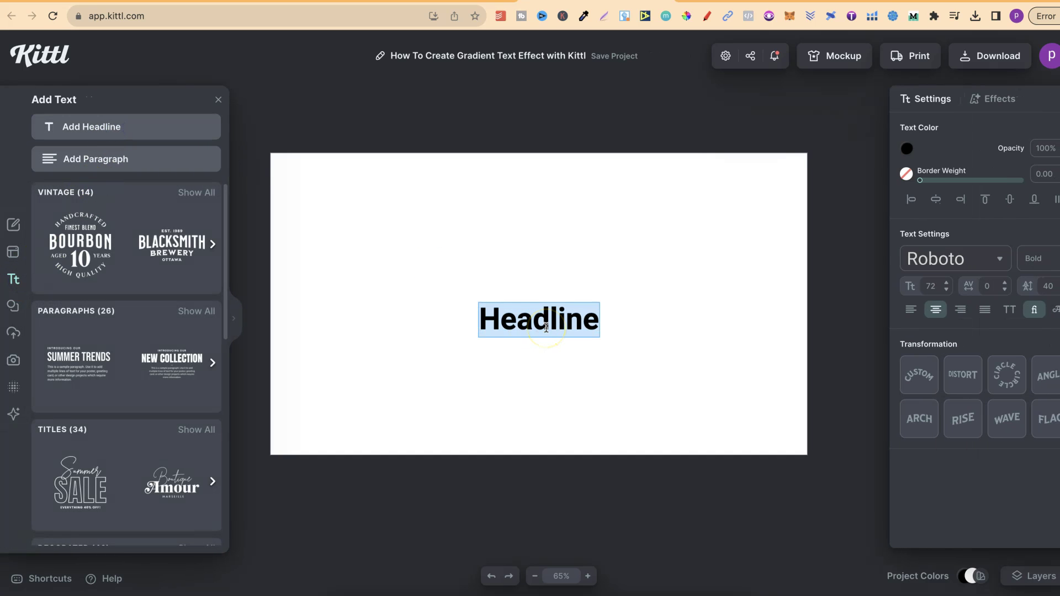
text(KITTL)
click(635, 389)
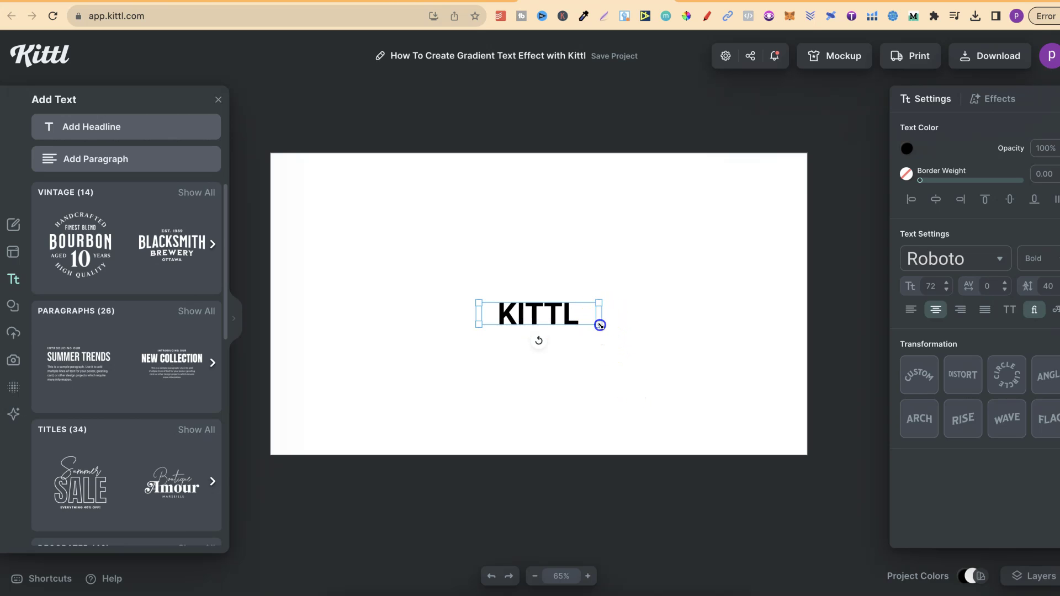
drag(602, 323, 775, 386)
drag(479, 304, 230, 220)
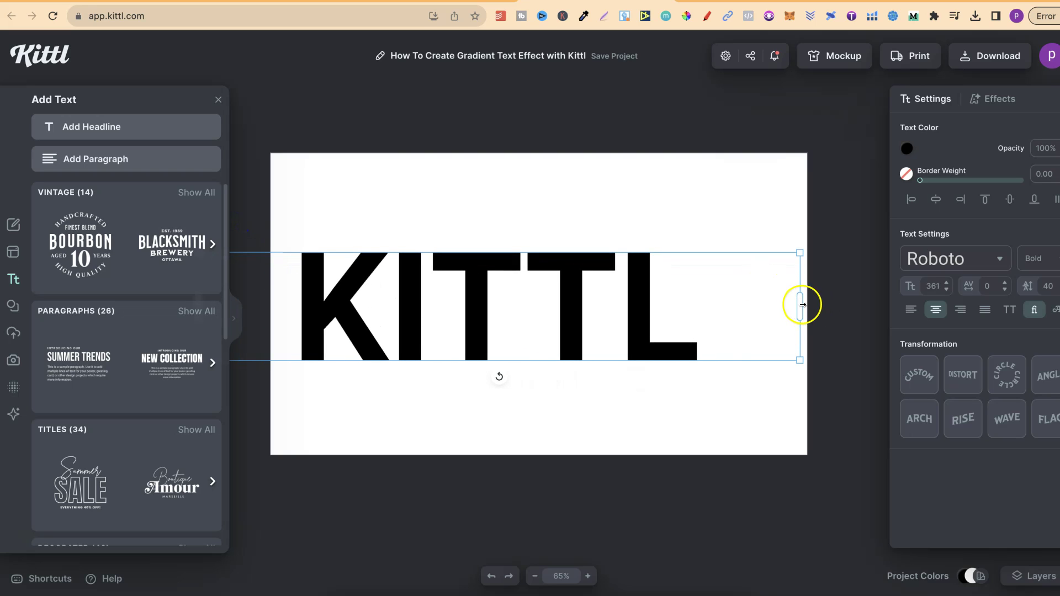
drag(799, 307, 639, 307)
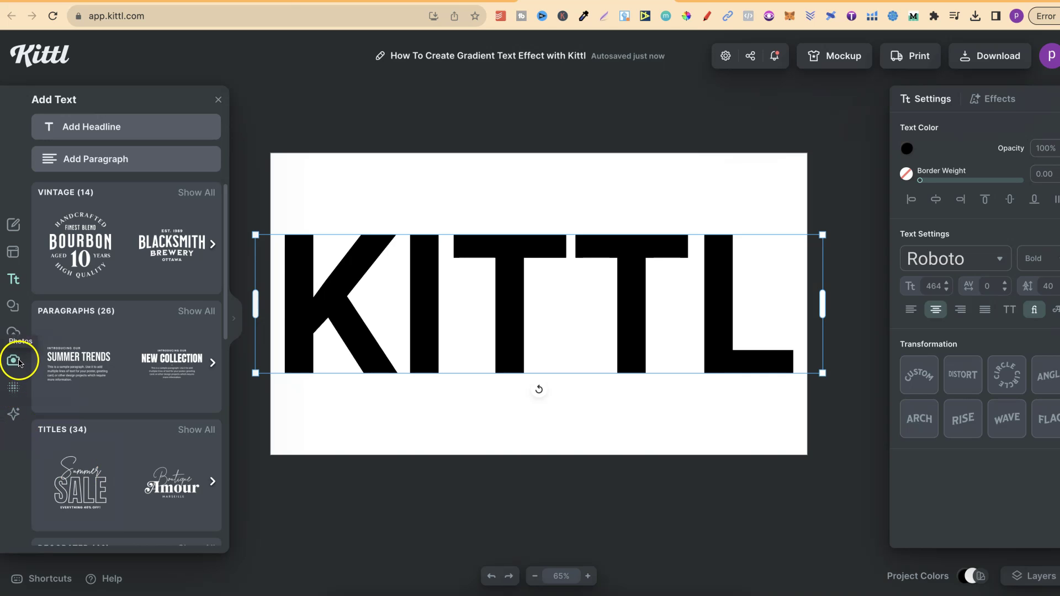
Apply the pink-orange-to-blue image from Simple Gradients backgrounds as the artboard background
click(13, 388)
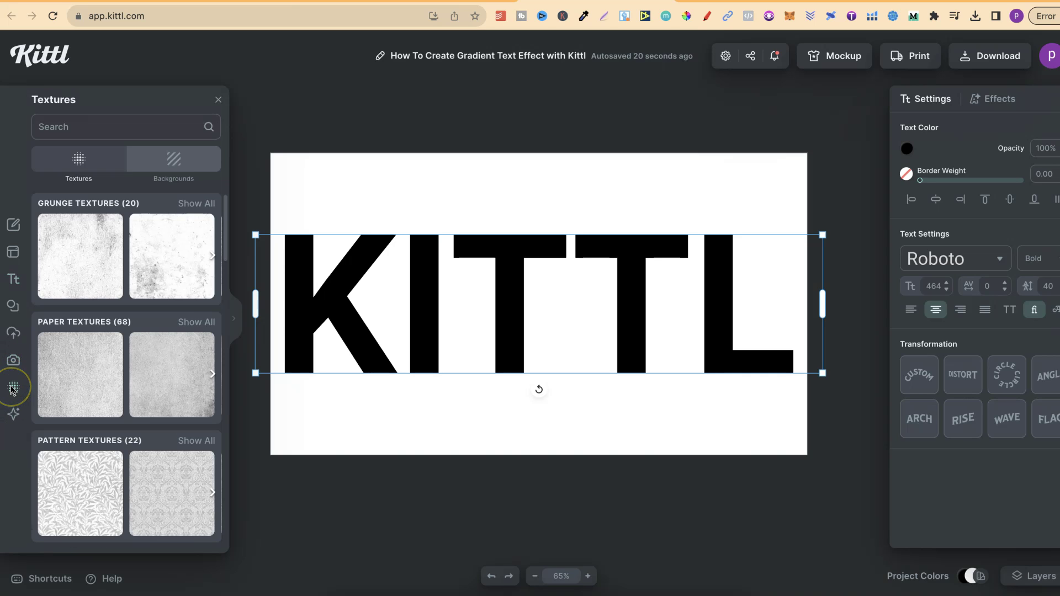
click(165, 165)
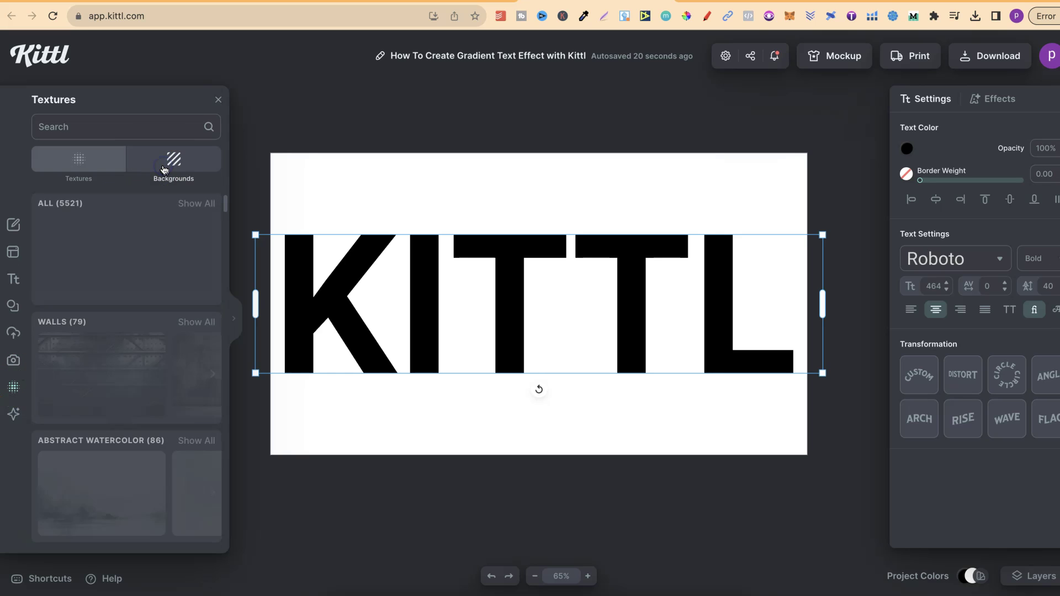
scroll(173, 339, down, 1)
scroll(174, 349, down, 2)
scroll(174, 361, down, 2)
scroll(174, 361, down, 1)
click(201, 313)
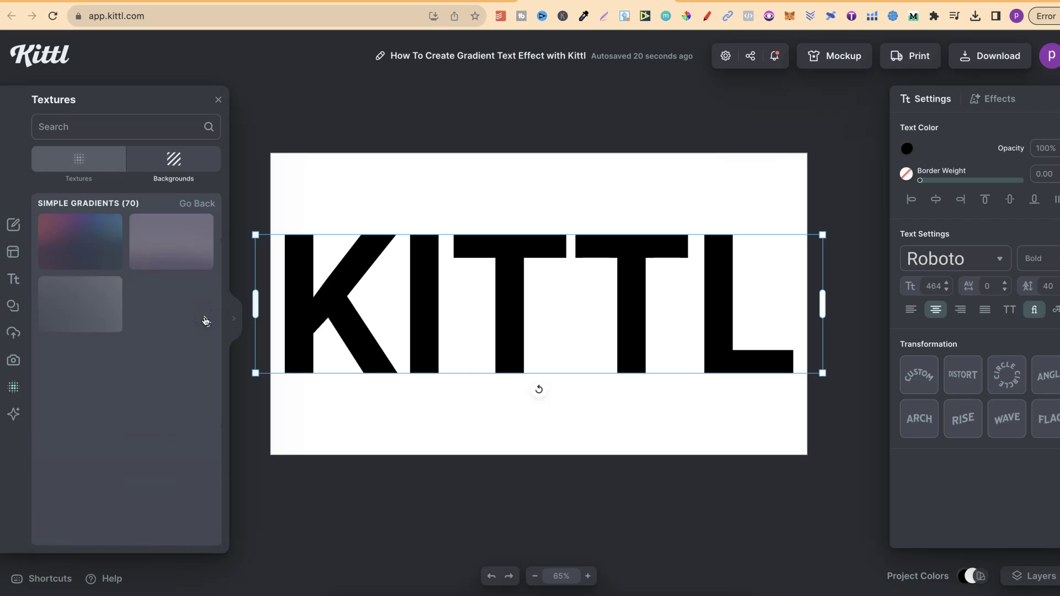
scroll(154, 374, down, 2)
scroll(154, 378, down, 2)
scroll(154, 377, down, 2)
scroll(154, 378, down, 2)
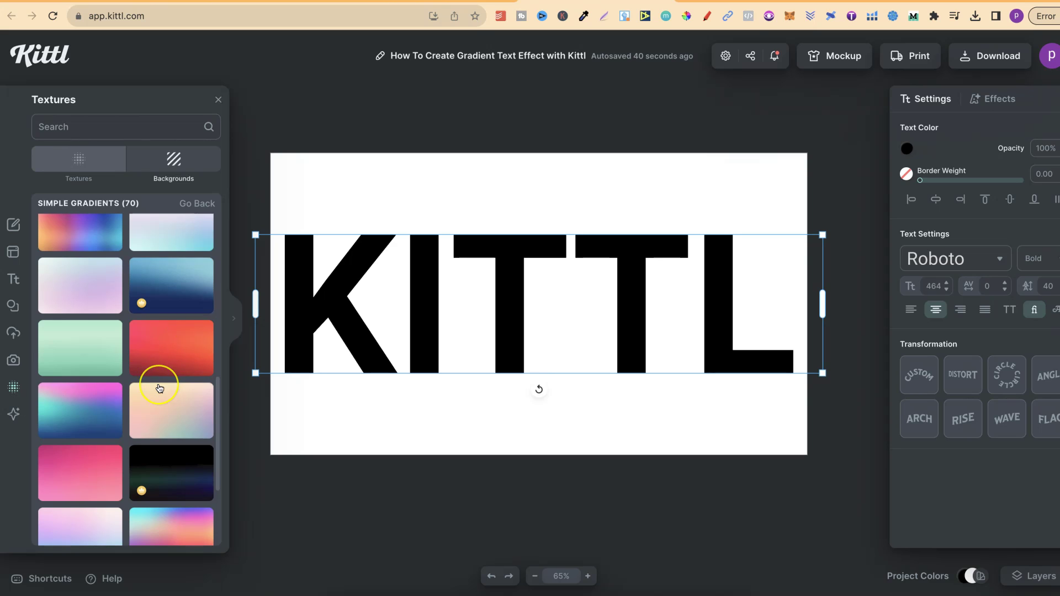
scroll(159, 388, down, 2)
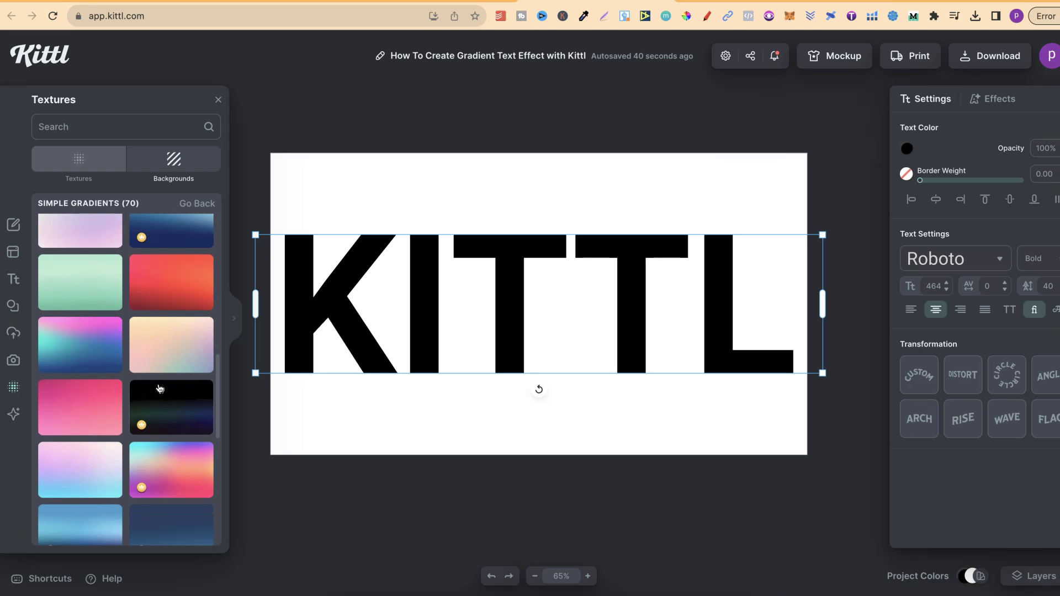
scroll(159, 389, down, 2)
scroll(159, 389, down, 2)
scroll(159, 389, down, 2)
scroll(159, 389, down, 2)
scroll(159, 388, down, 2)
scroll(160, 389, down, 2)
scroll(159, 388, down, 2)
scroll(159, 389, down, 2)
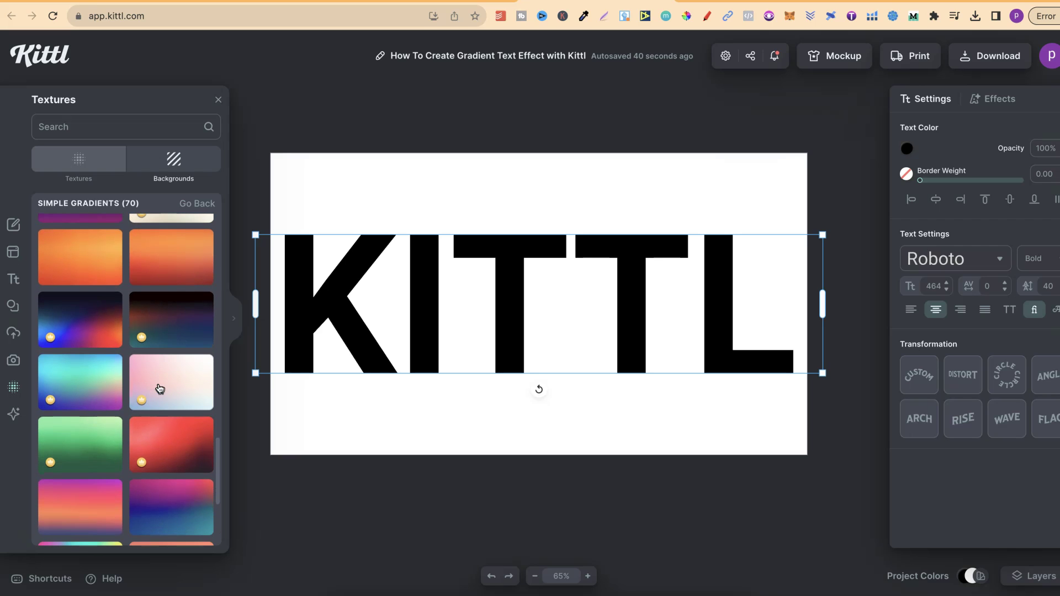
scroll(159, 389, up, 3)
scroll(150, 321, up, 3)
scroll(149, 320, up, 3)
scroll(149, 321, up, 3)
scroll(149, 321, up, 3)
click(77, 323)
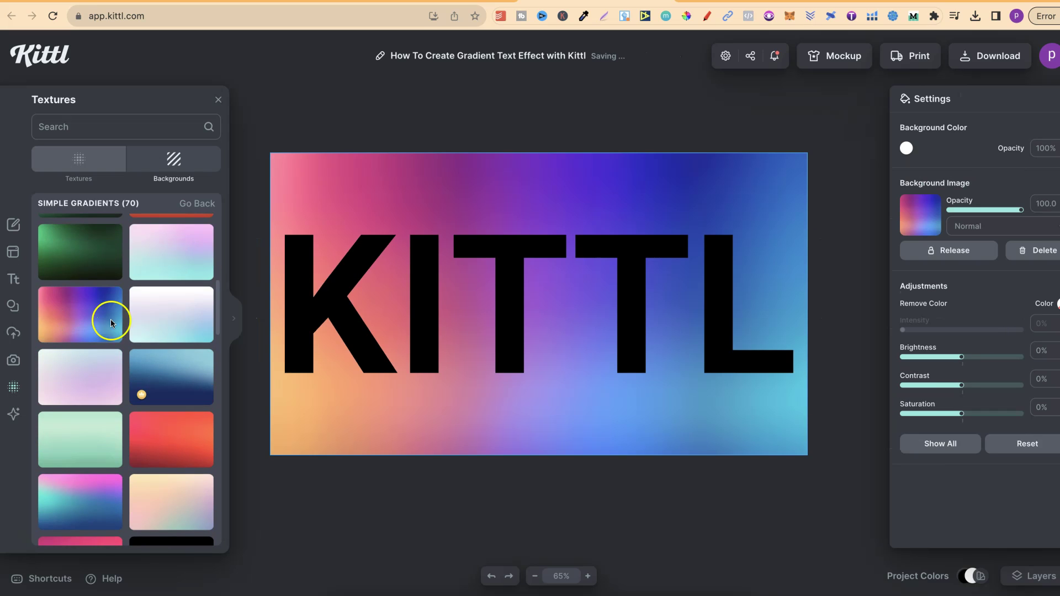
Make the KITTL text white at about 20% opacity
click(482, 196)
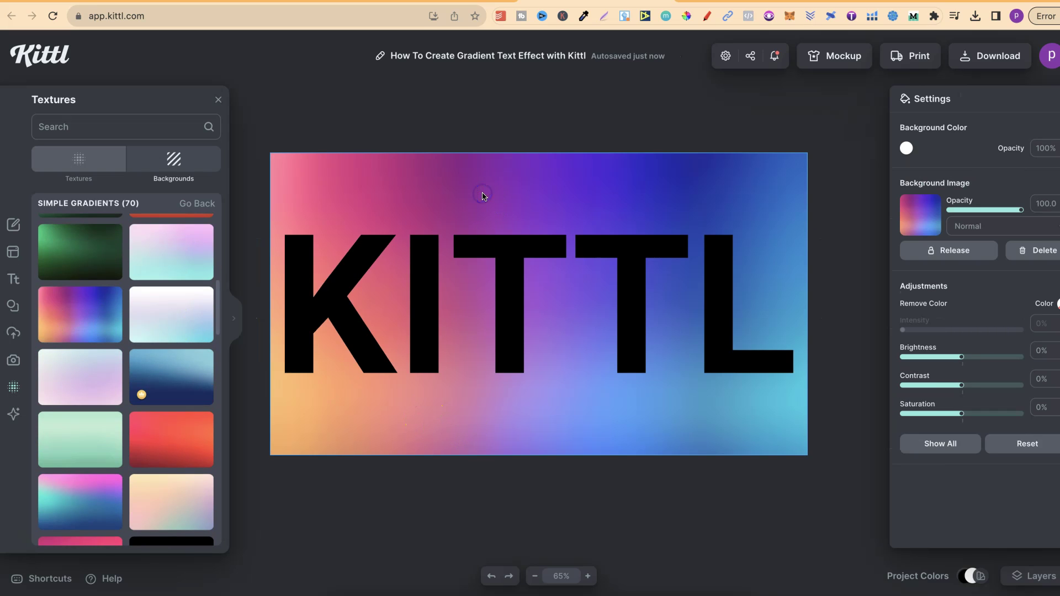
click(502, 256)
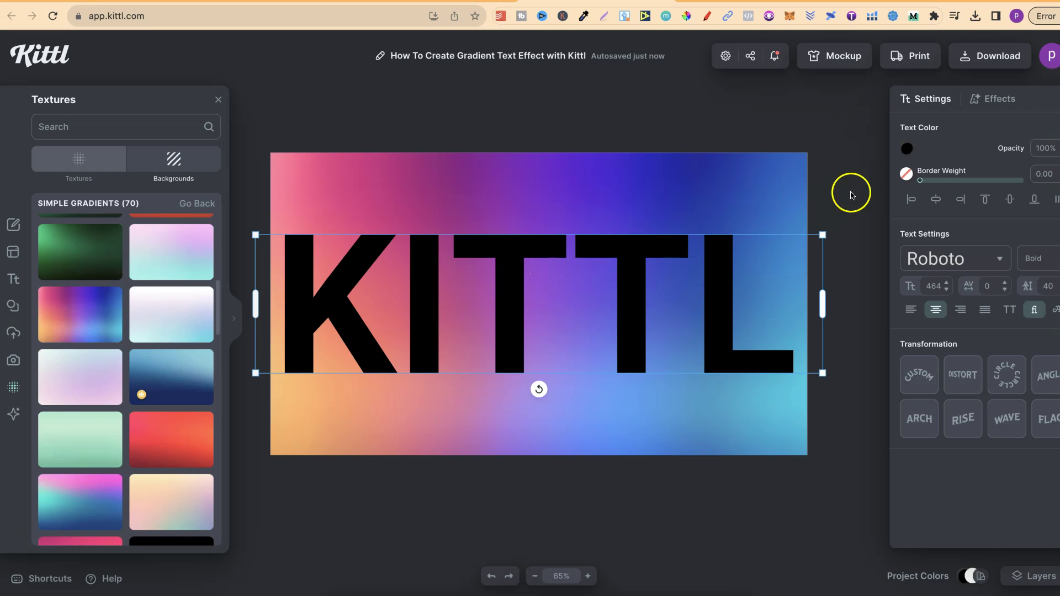
click(907, 149)
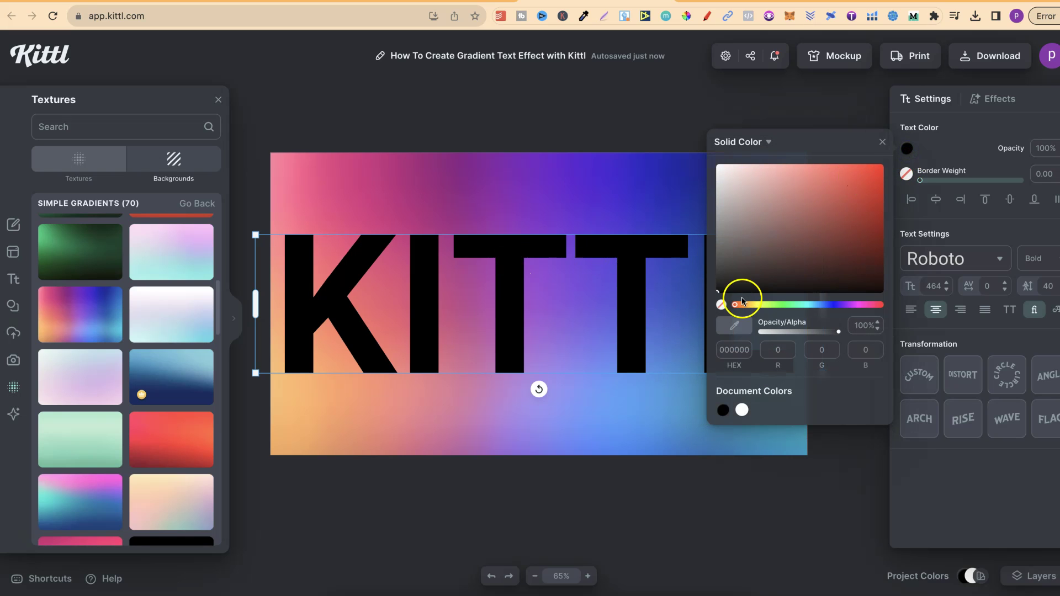
click(742, 411)
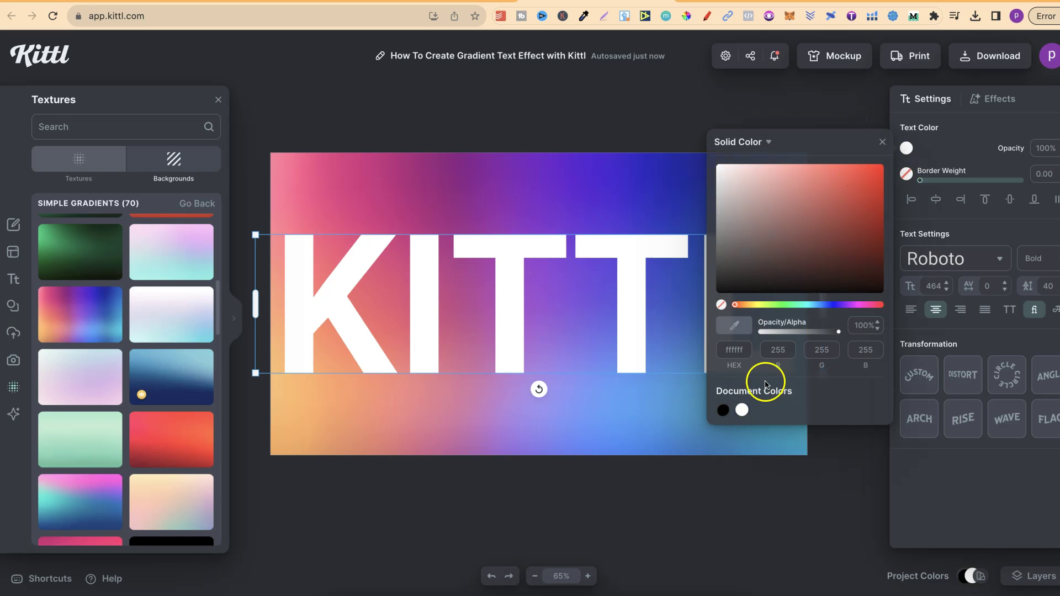
click(1052, 152)
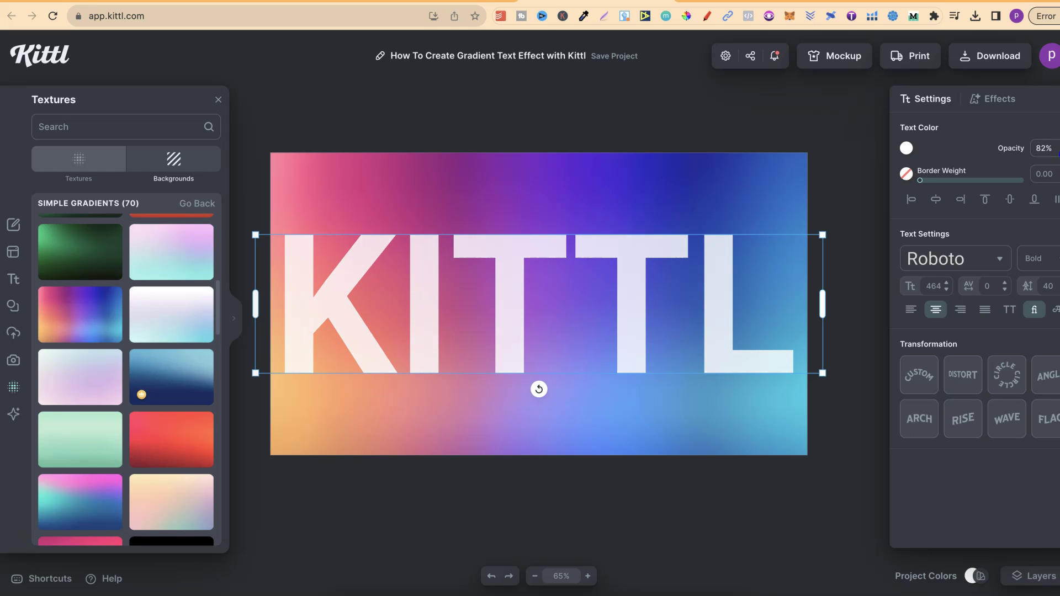
drag(1059, 147, 1059, 147)
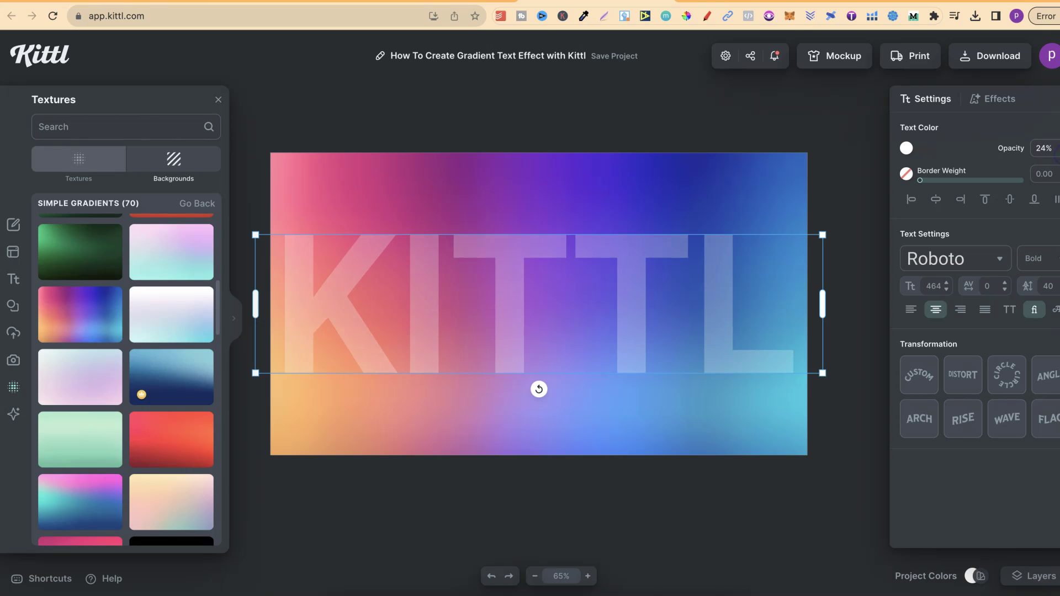
Download the design as a PNG and add that file to the Uploads panel
click(864, 247)
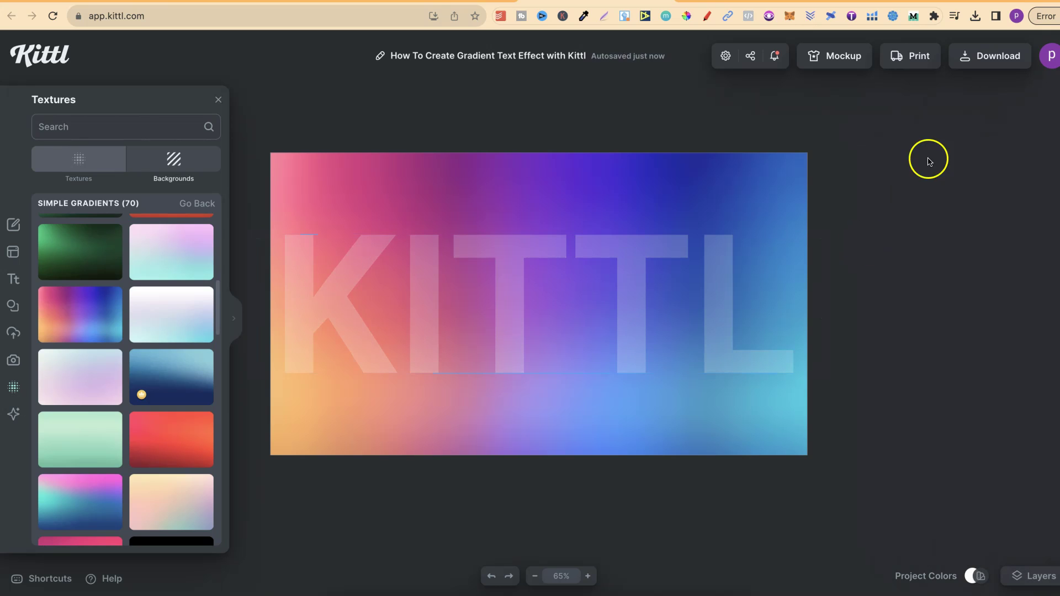
click(977, 65)
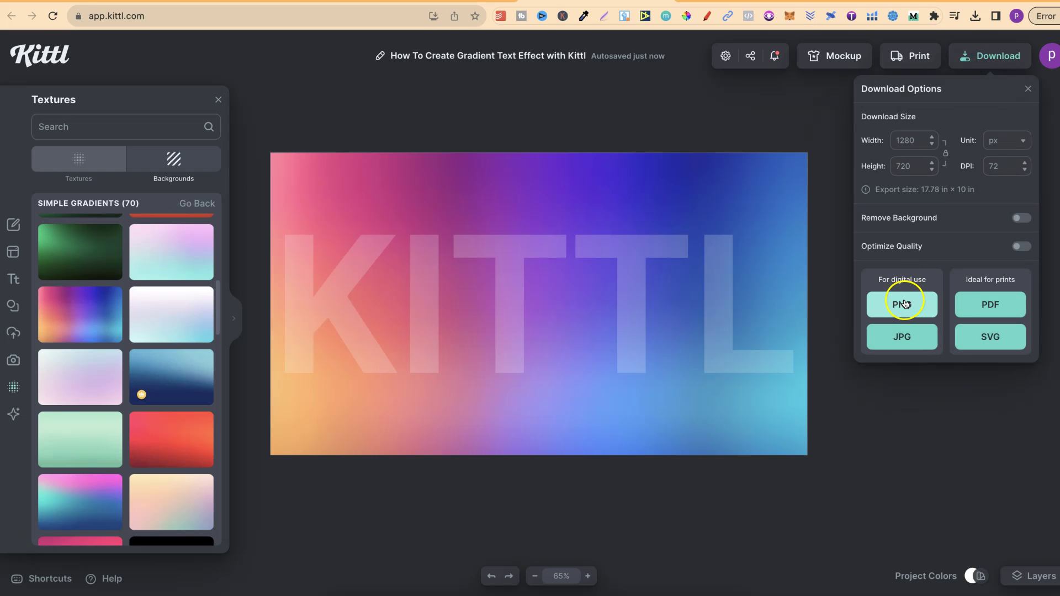
click(903, 304)
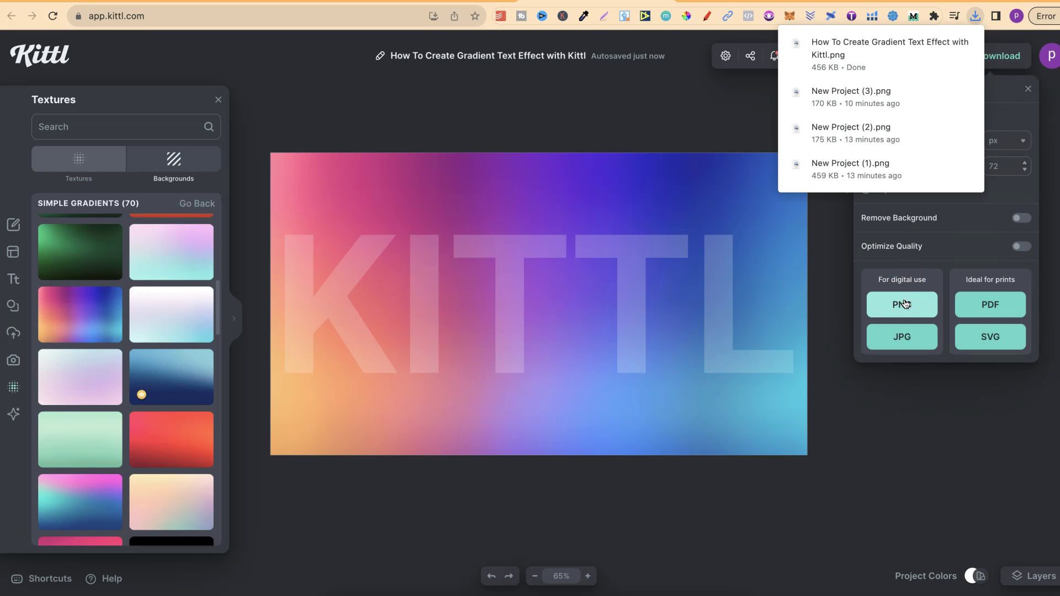
click(880, 53)
drag(880, 53, 159, 332)
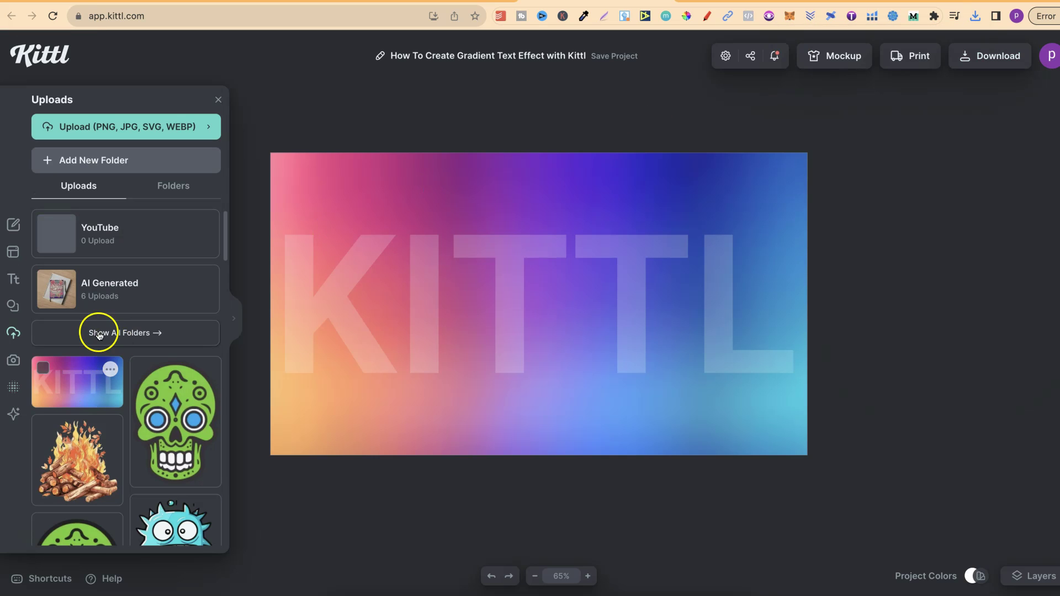
click(465, 286)
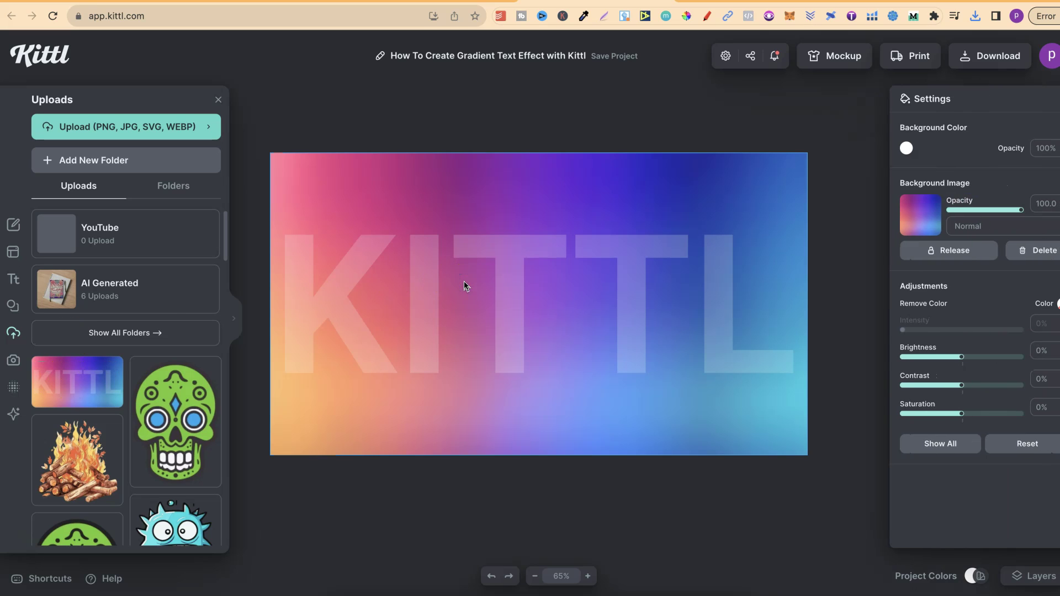
Delete the KITTL text layer and remove the gradient background image
click(542, 247)
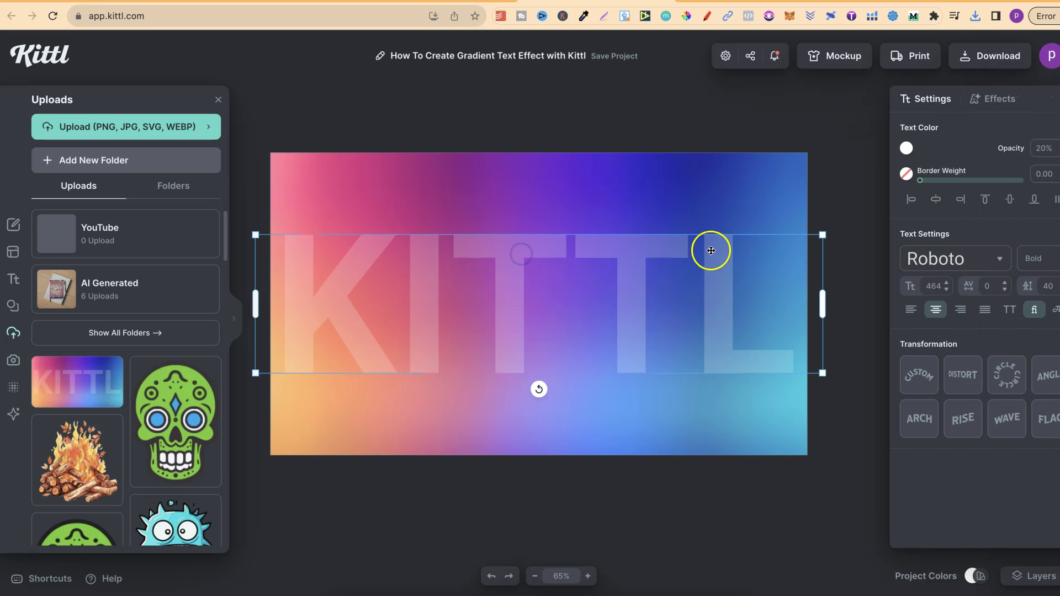
key(Delete)
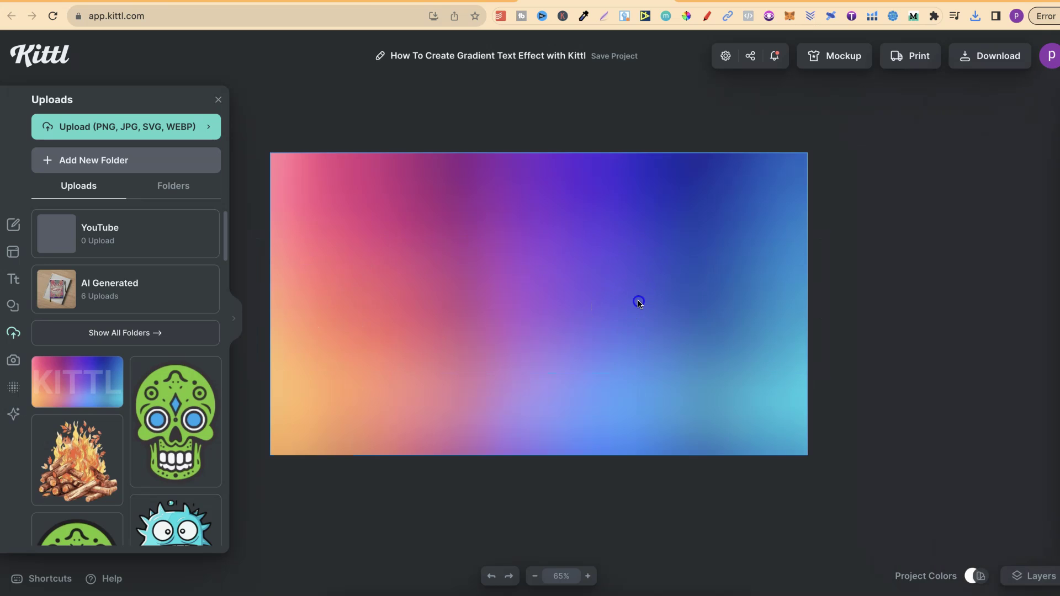
click(639, 303)
click(1031, 253)
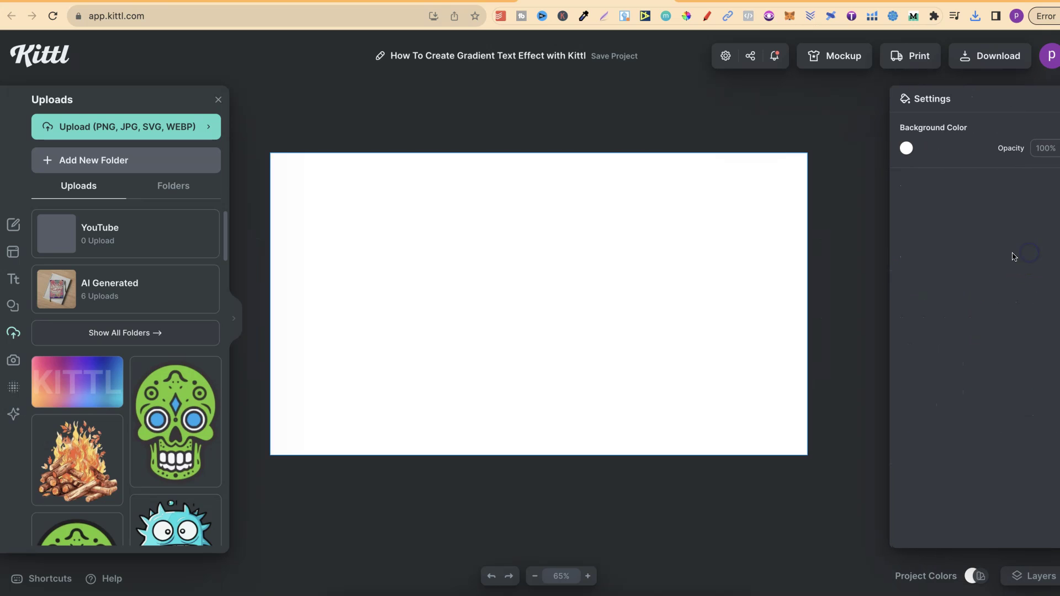
Add the uploaded gradient KITTL image and stretch it to fill the artboard
click(82, 391)
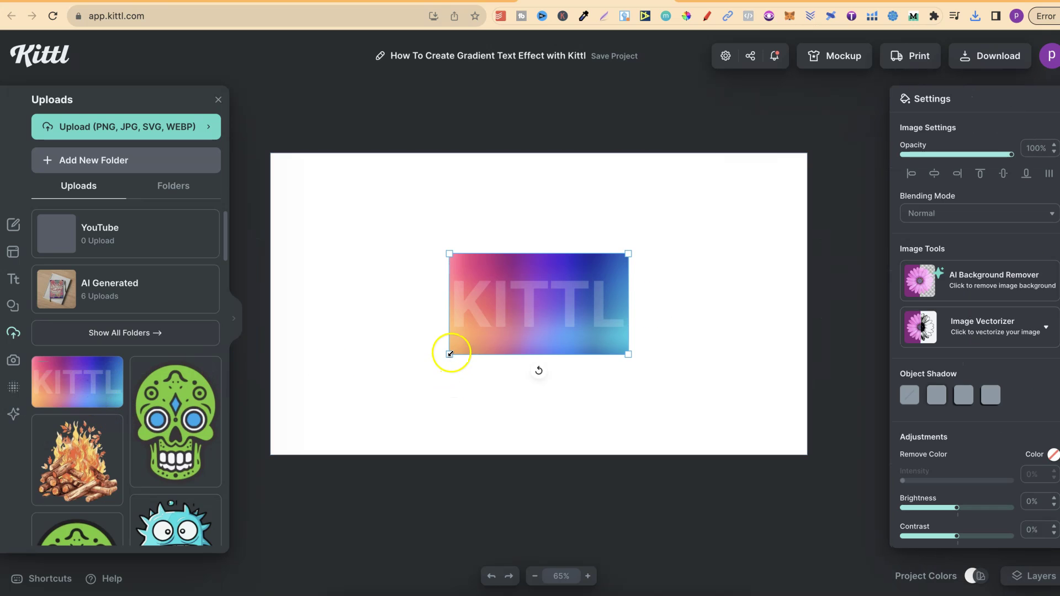
drag(450, 350, 268, 454)
drag(628, 254, 848, 239)
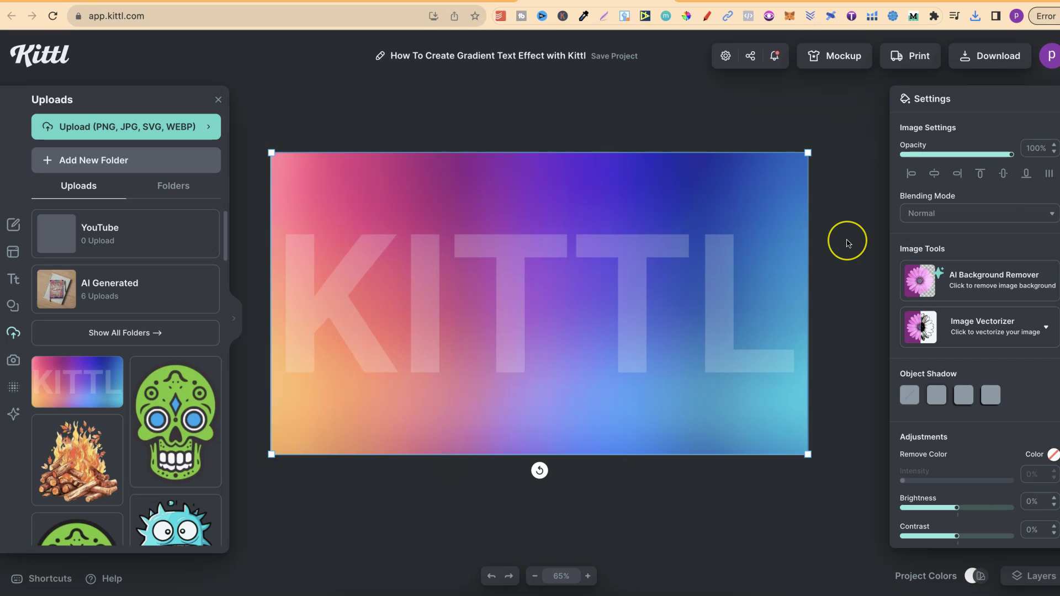
Run AI Background Remover on the uploaded KITTL image
click(962, 278)
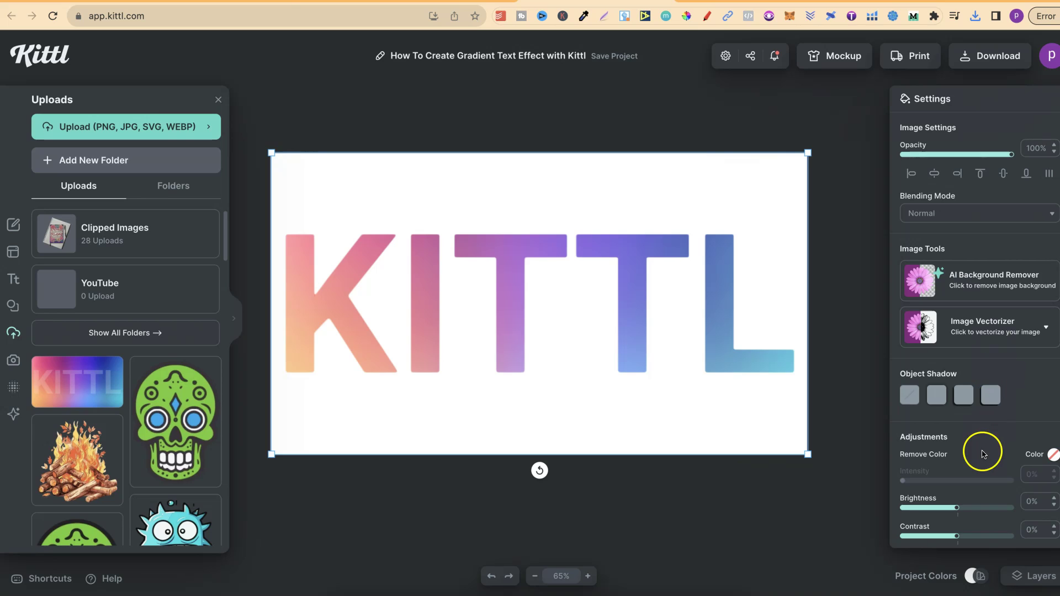
scroll(983, 456, down, 2)
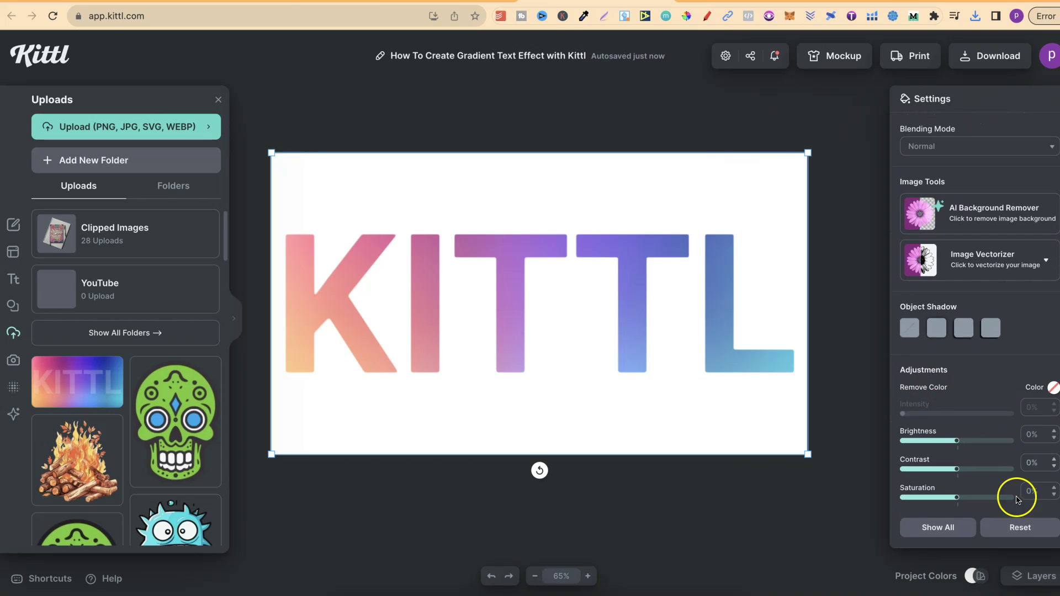
Set the KITTL image adjustments to saturation 30%, contrast 10%, brightness -10%
drag(957, 498, 970, 501)
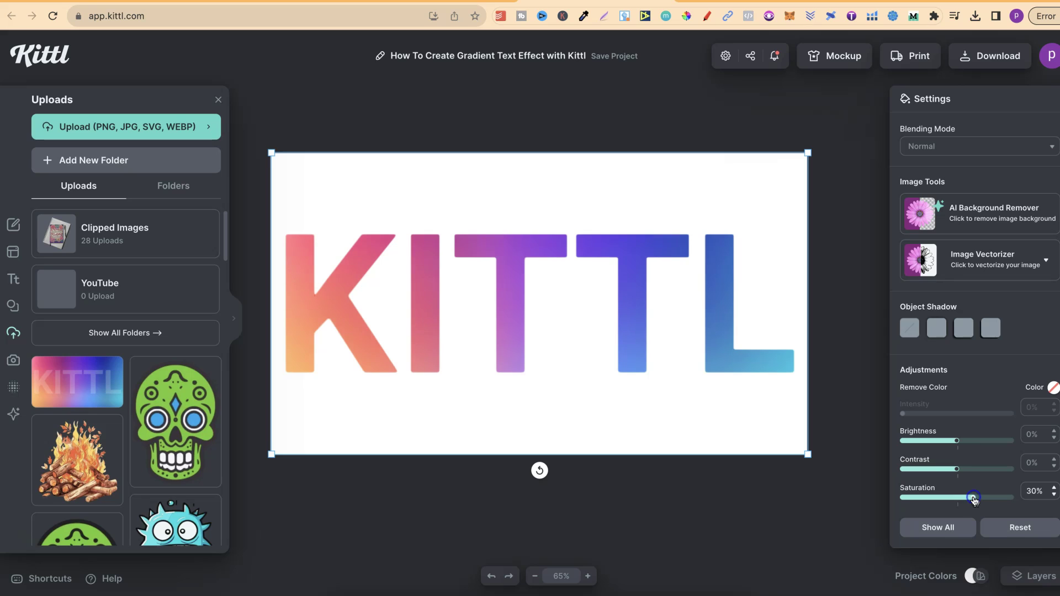
click(959, 469)
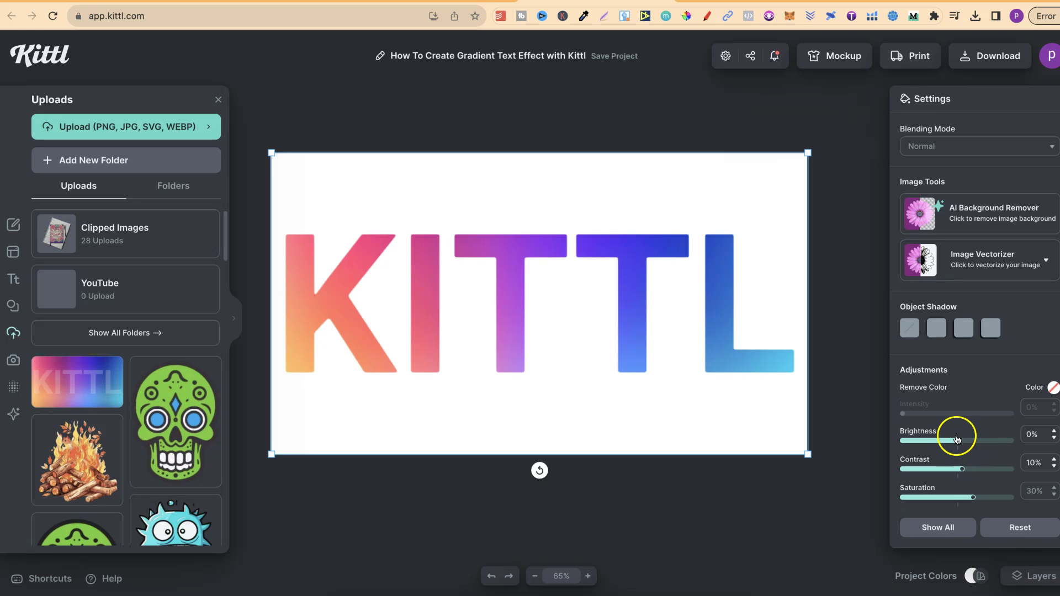
drag(957, 439, 953, 440)
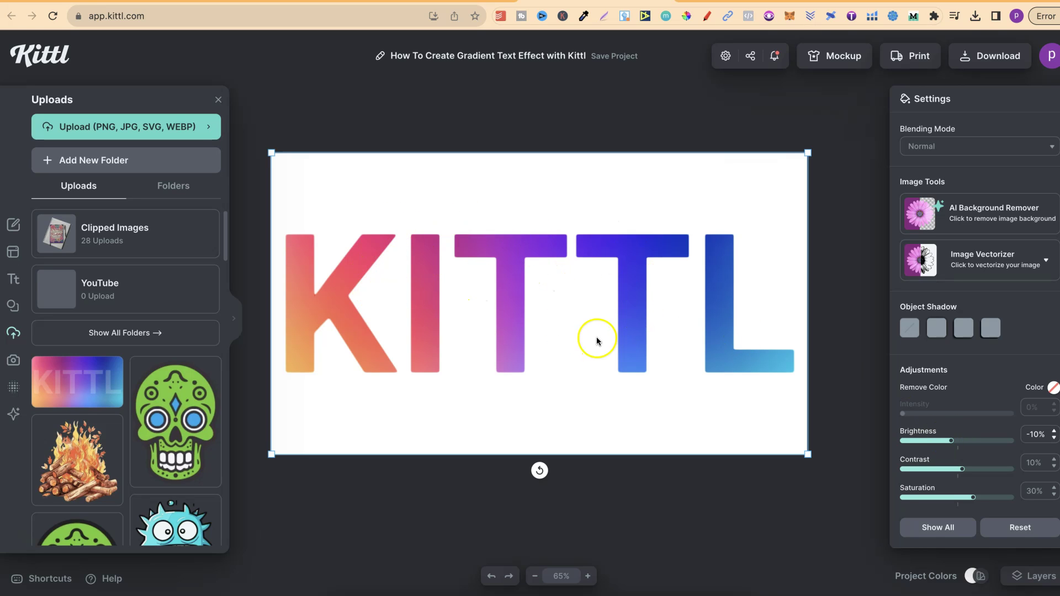
Download the letters as a background-removed PNG and add it to Uploads
click(970, 60)
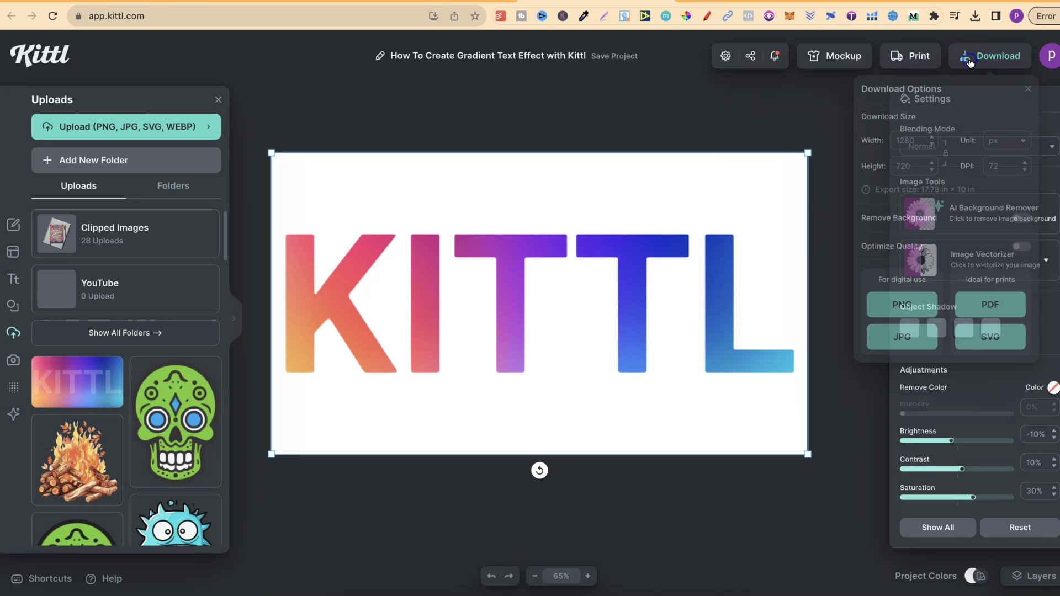
click(1022, 219)
click(919, 305)
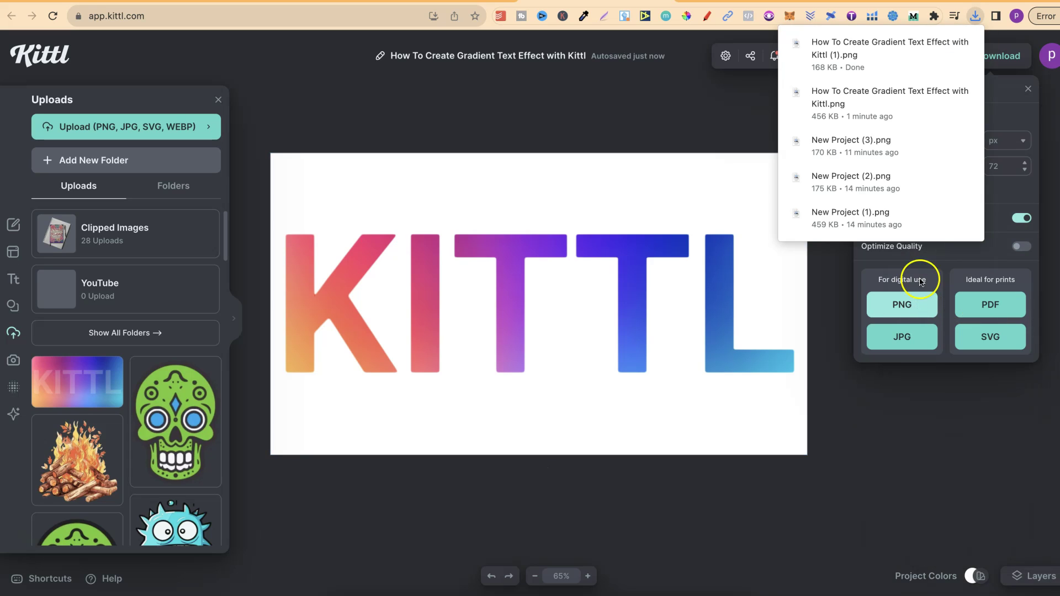
drag(885, 59, 120, 402)
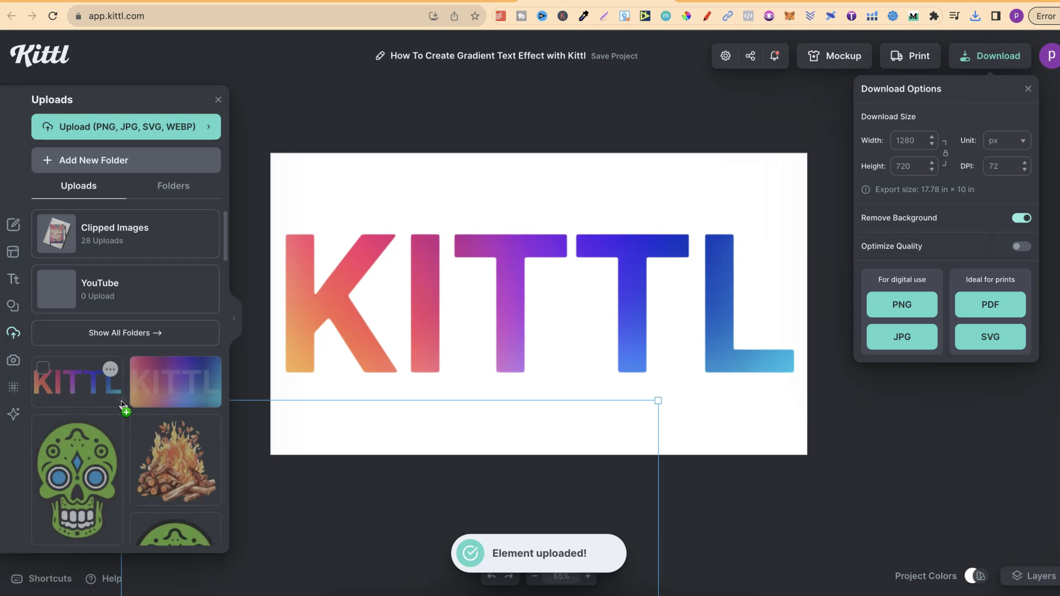
Delete the KITTL image, leaving the artboard blank white
click(343, 422)
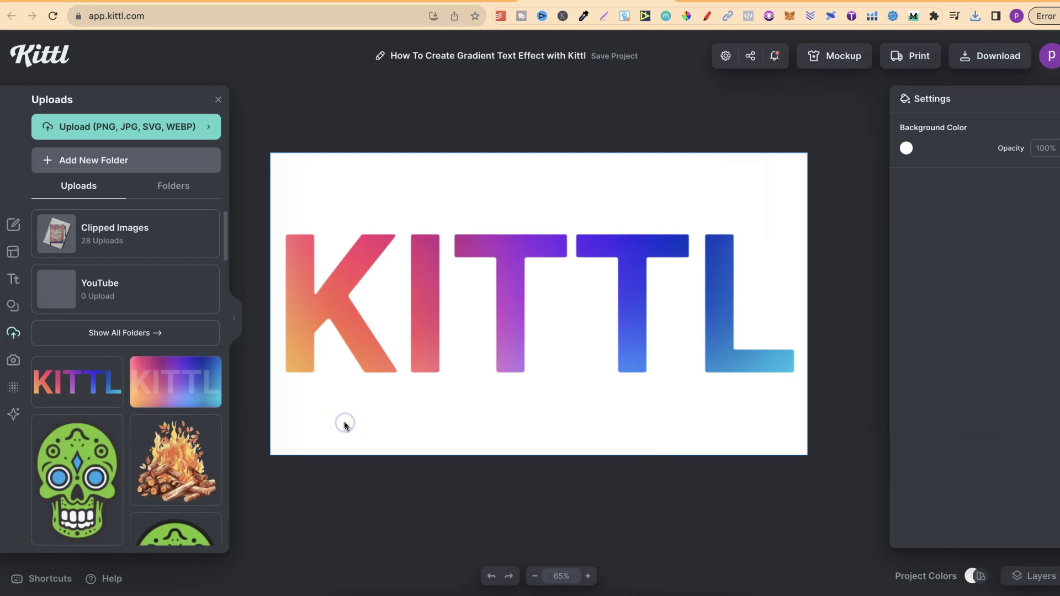
click(429, 306)
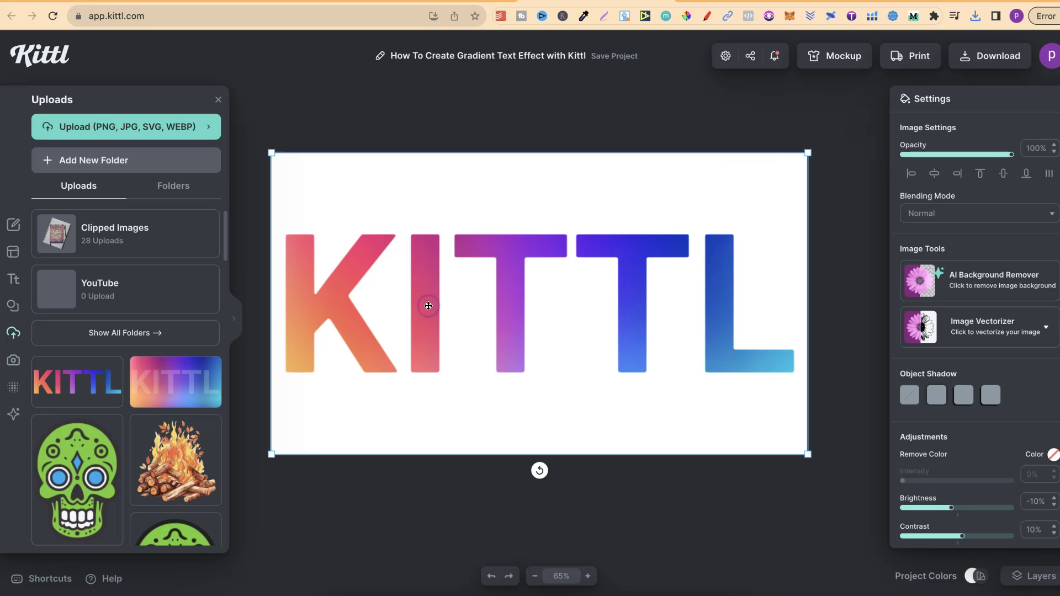
key(Delete)
Apply a dark texture from the Blacks backgrounds collection as the canvas background
click(14, 387)
click(173, 162)
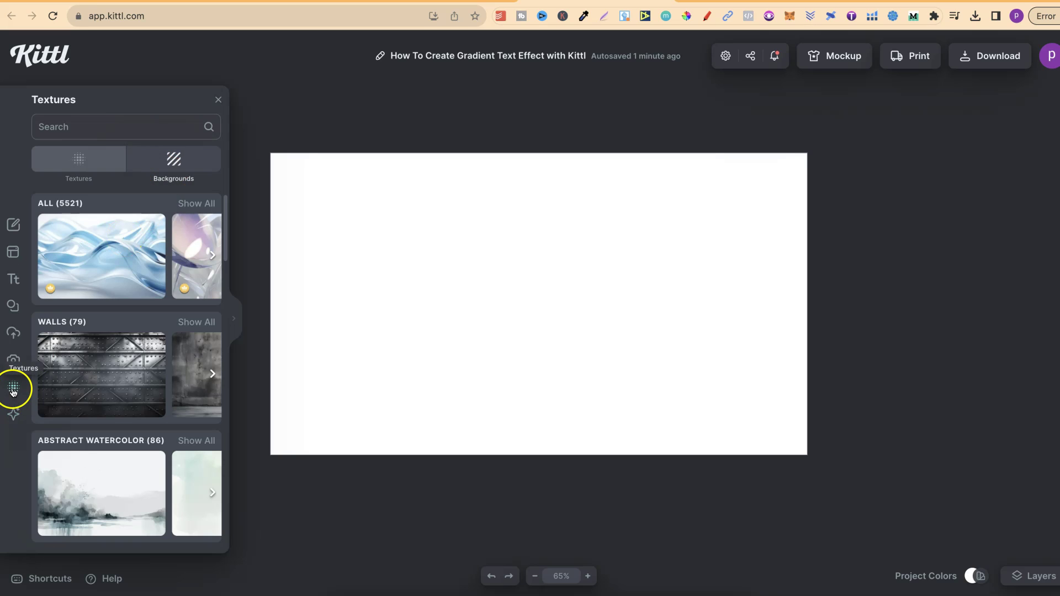
scroll(161, 348, down, 5)
scroll(160, 351, down, 2)
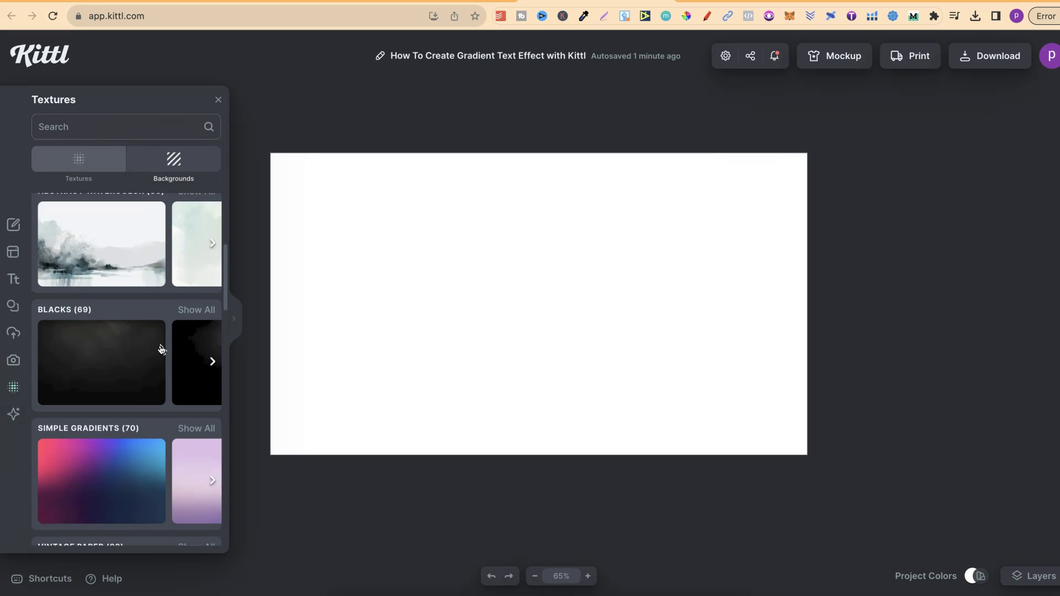
click(197, 308)
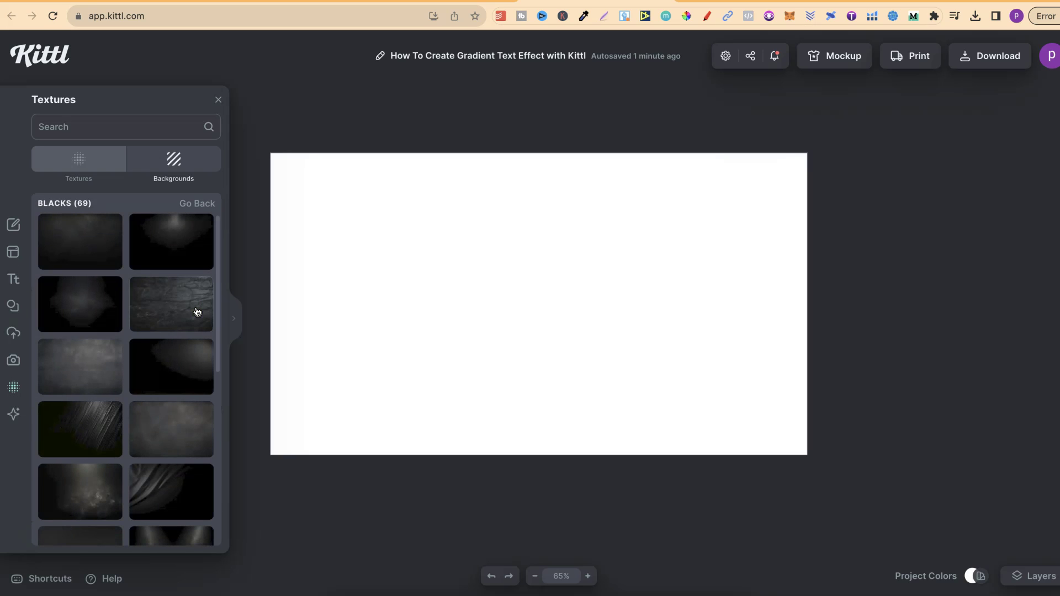
scroll(146, 388, down, 3)
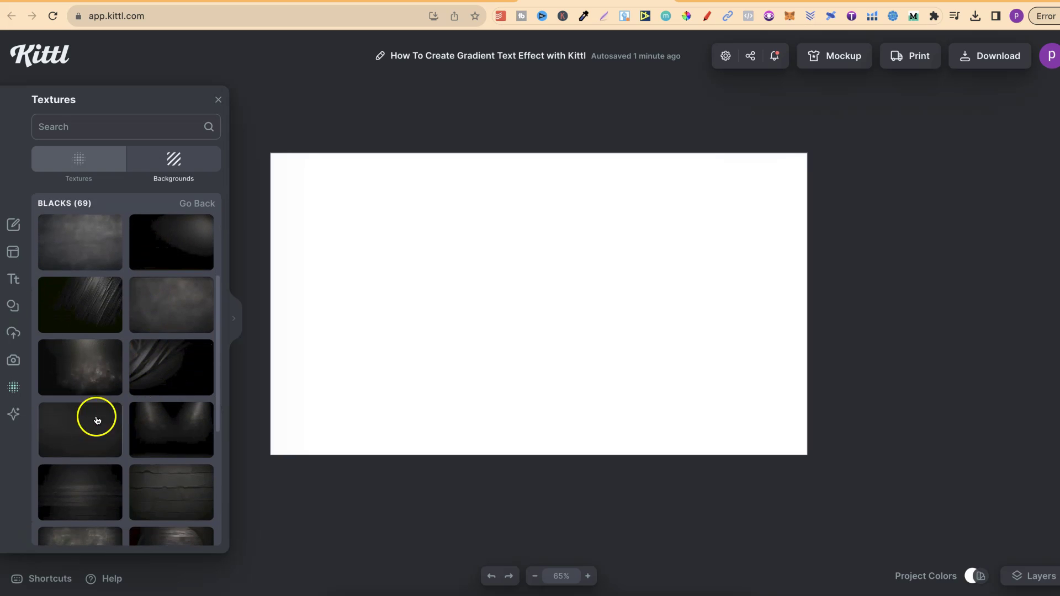
click(96, 419)
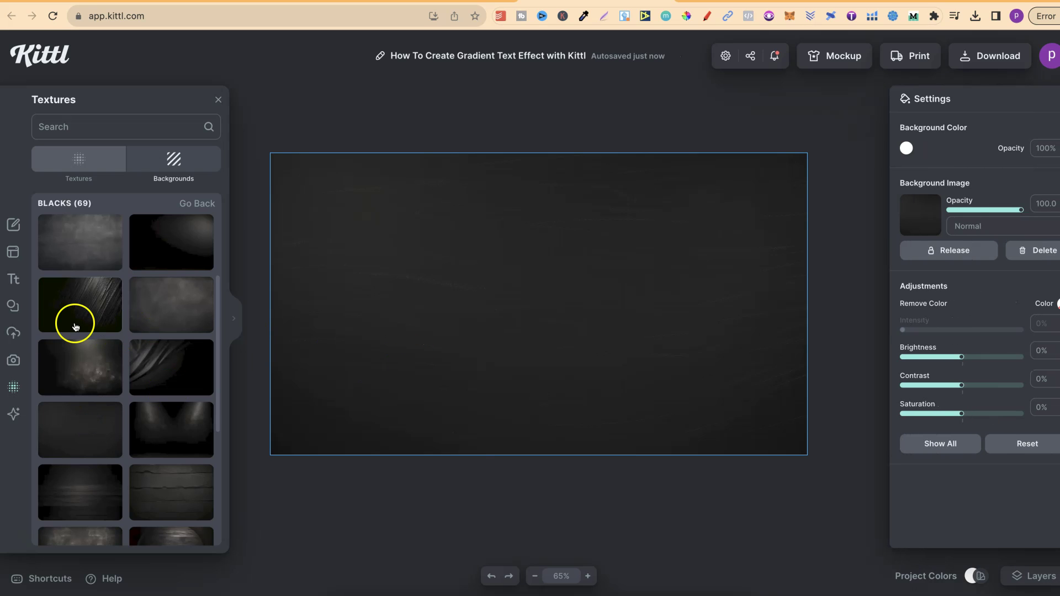
Add the transparent gradient KITTL upload and enlarge it across most of the dark canvas
click(14, 332)
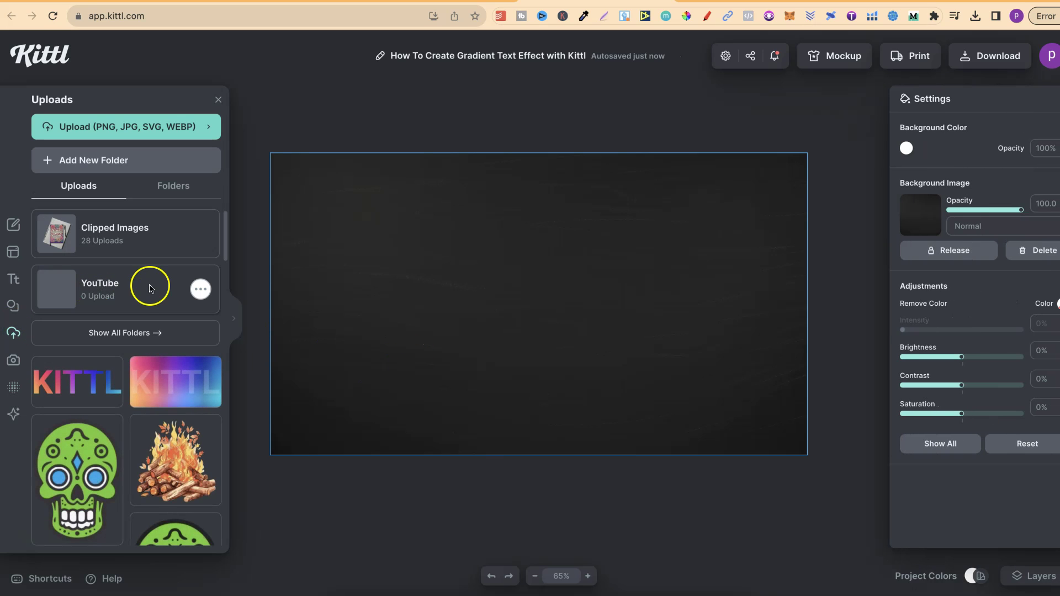
click(58, 388)
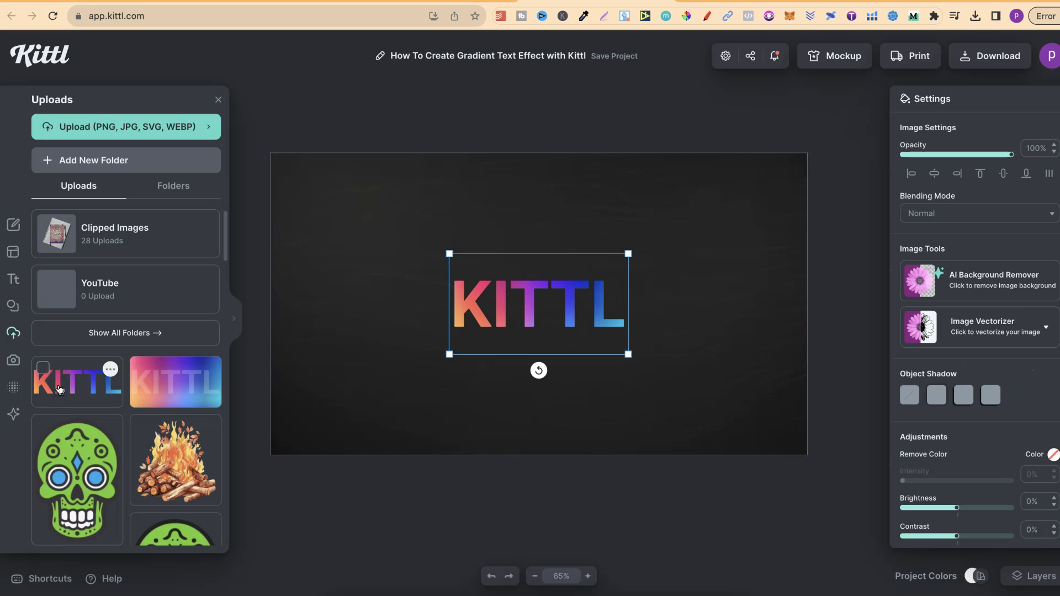
drag(449, 353, 318, 390)
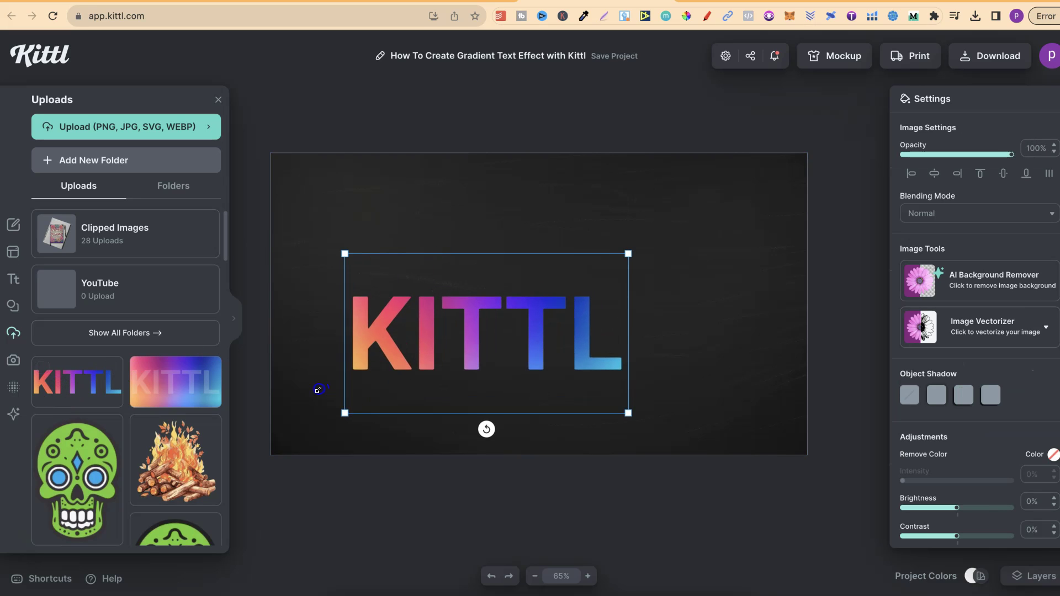
drag(626, 253, 655, 228)
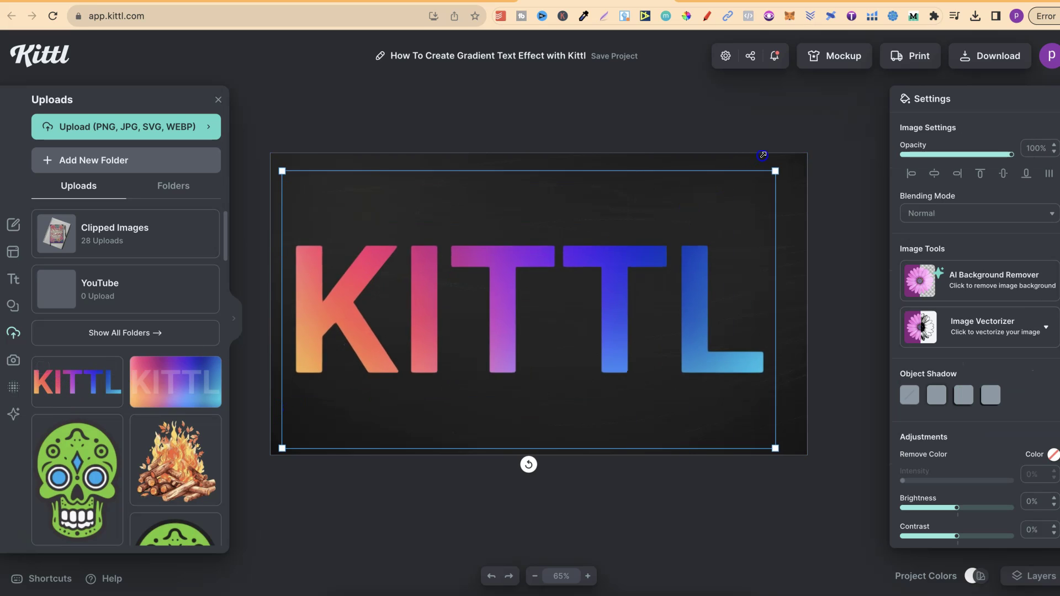
drag(765, 154, 784, 141)
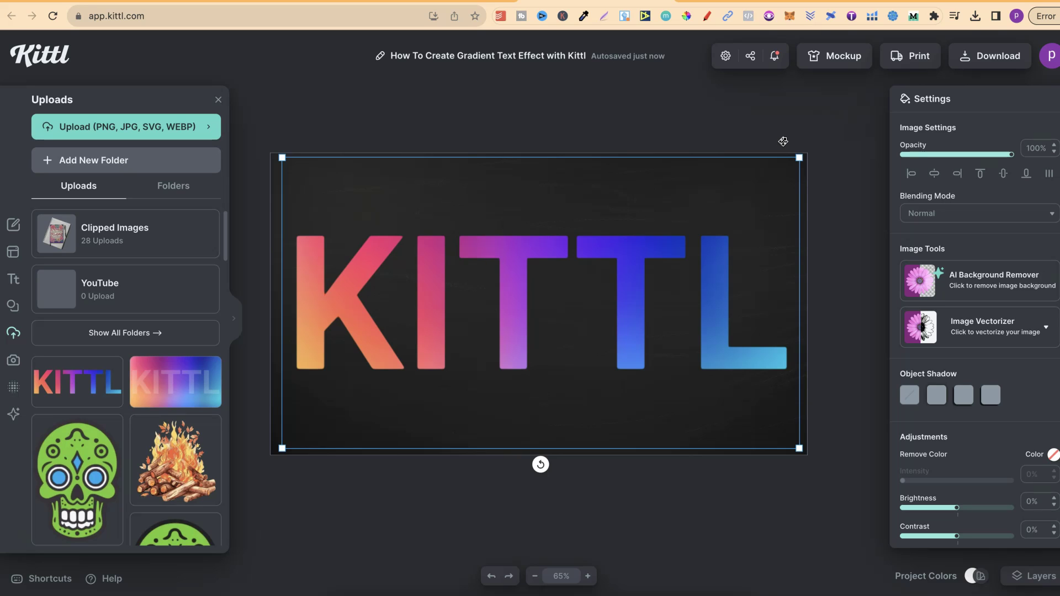
click(801, 130)
click(845, 242)
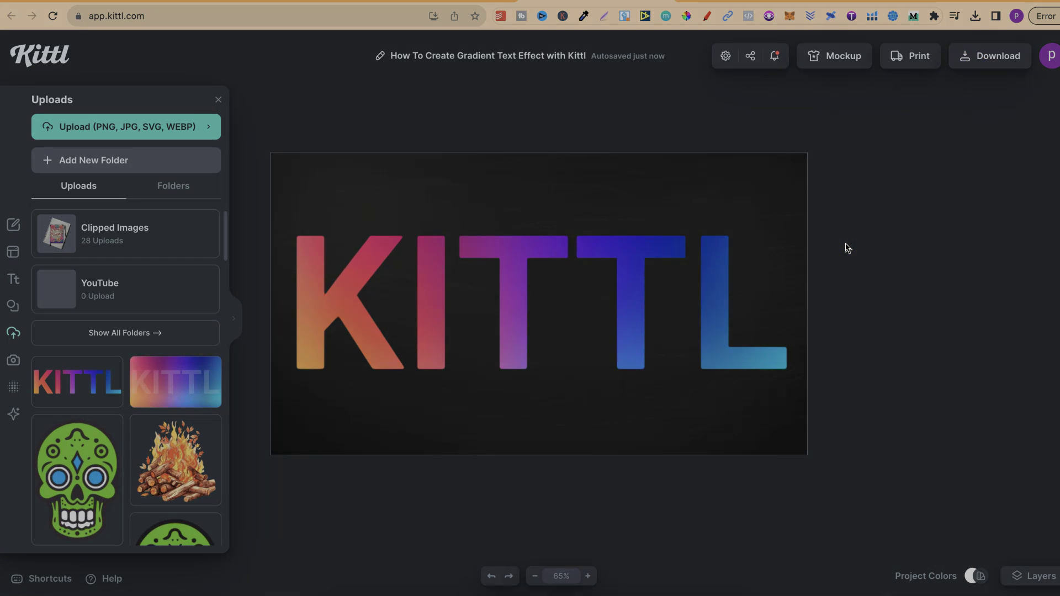